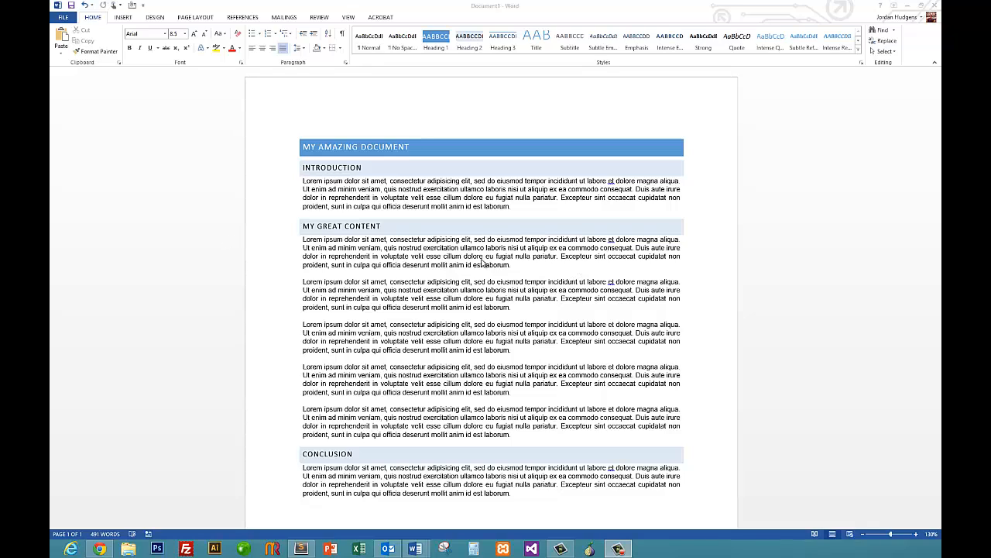
Insert the photo 2007-01-04 22.55.32 on a new line below the Introduction paragraph
click(415, 289)
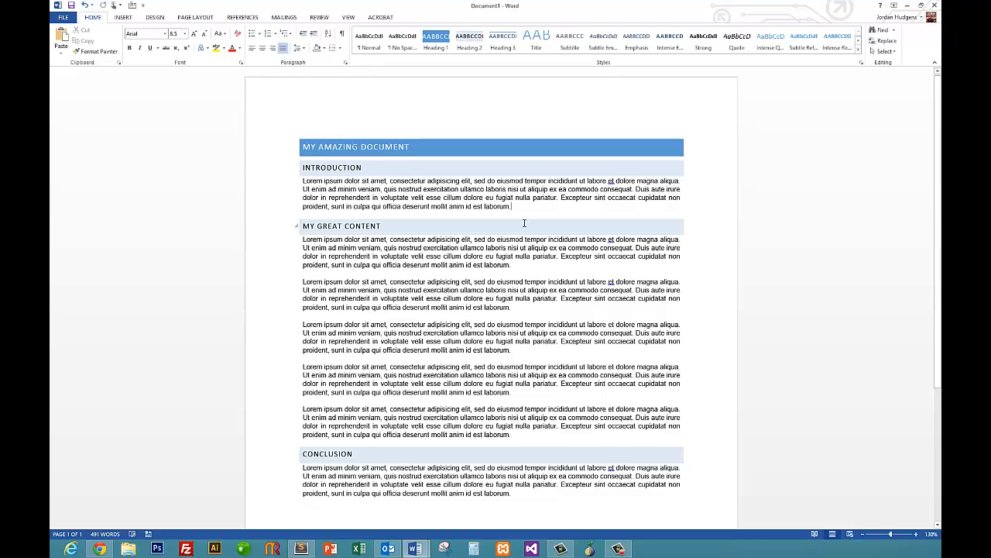
key(Return)
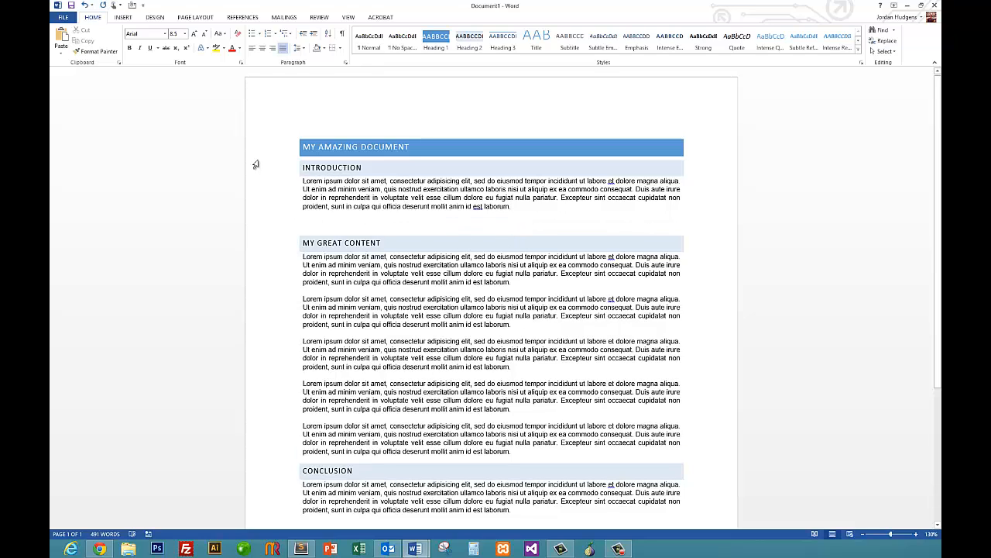
click(123, 17)
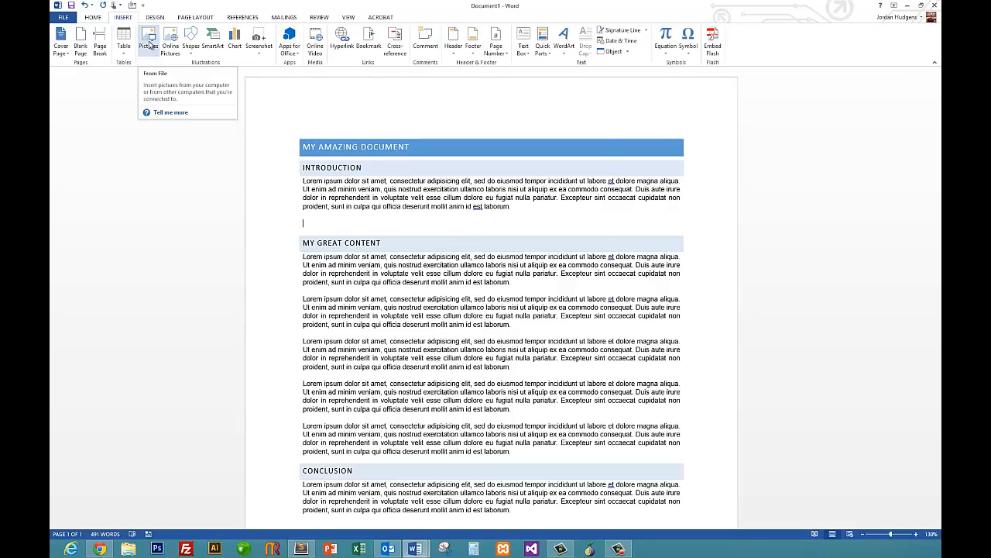
click(149, 44)
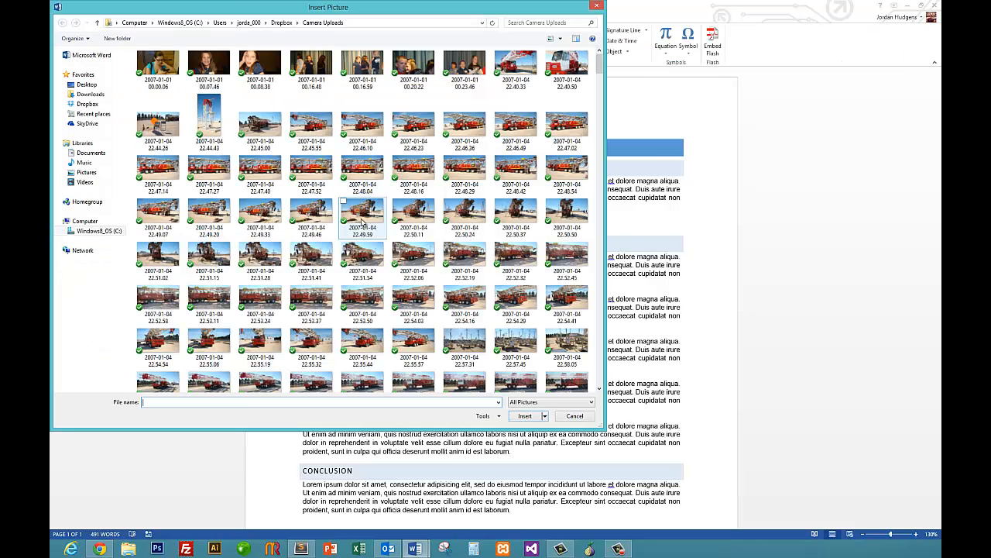
double_click(305, 340)
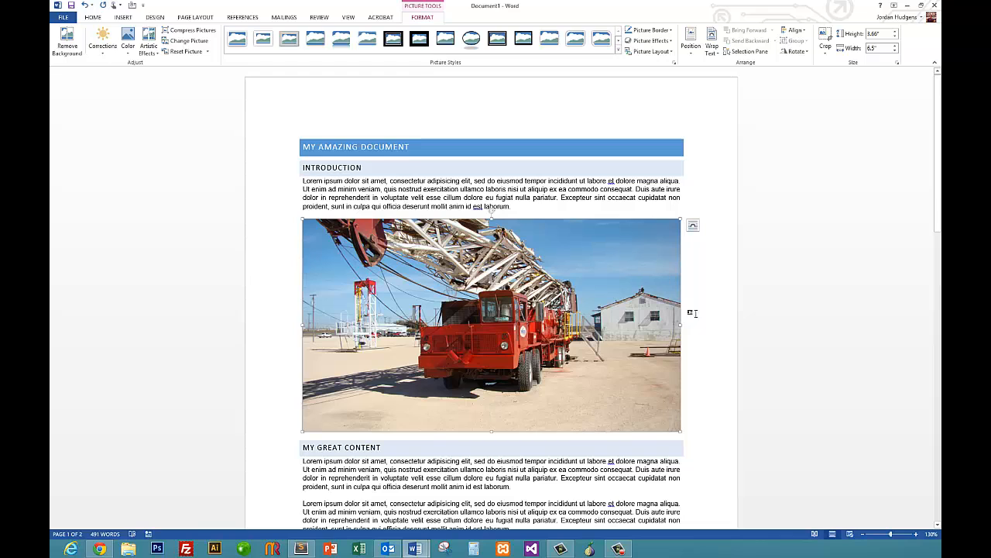
scroll(569, 317, down, 1)
scroll(569, 318, down, 3)
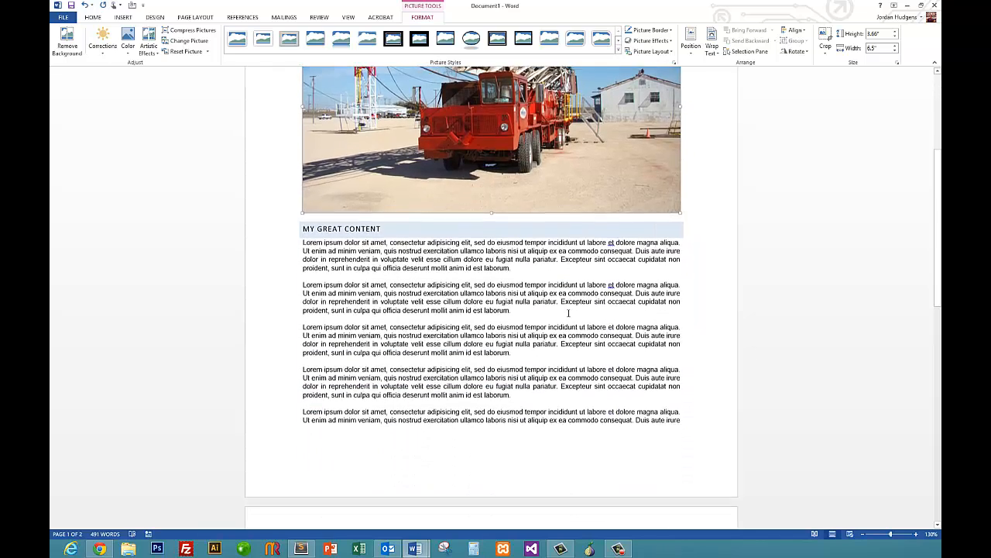
scroll(566, 294, up, 5)
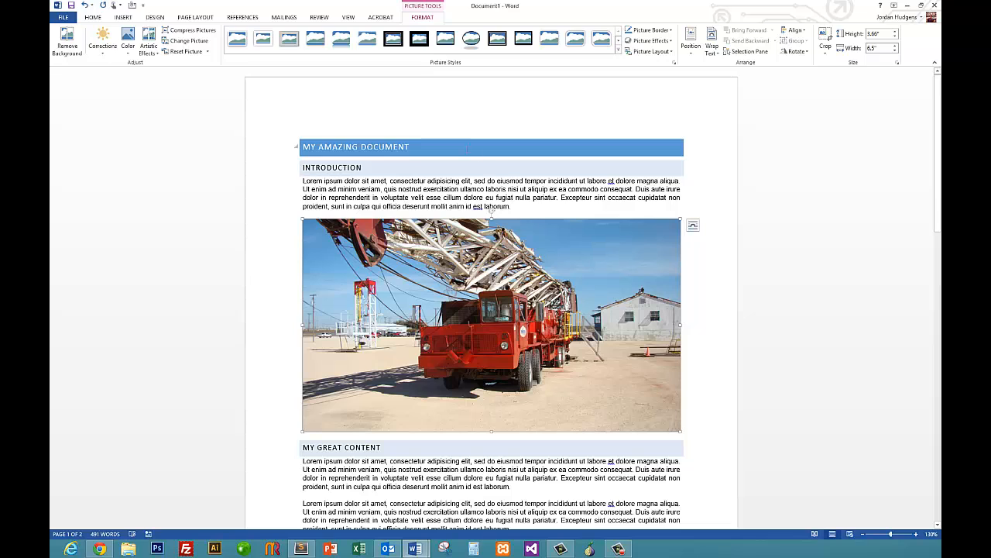
Try a picture style with rounded corners and a reflection on the truck photo, and undo it
click(341, 39)
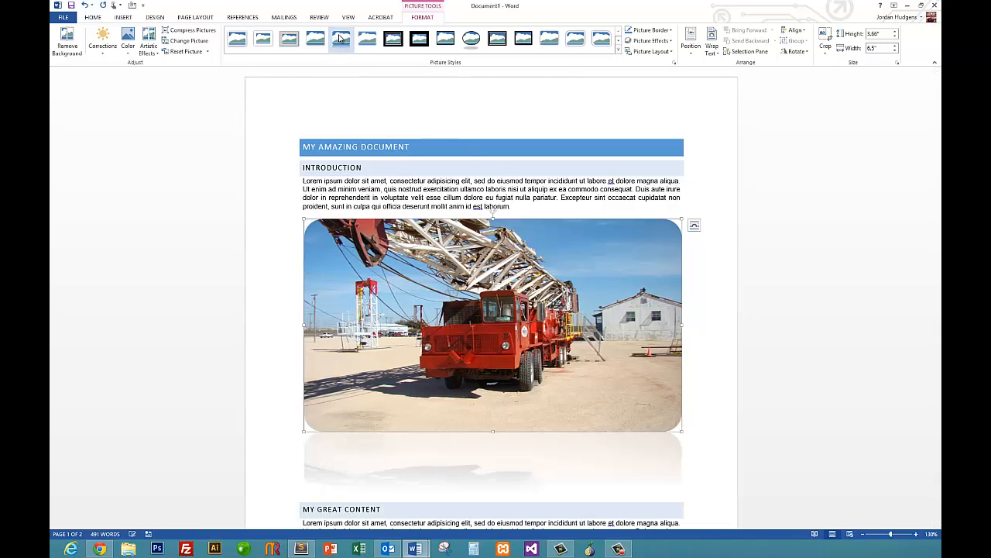
click(250, 259)
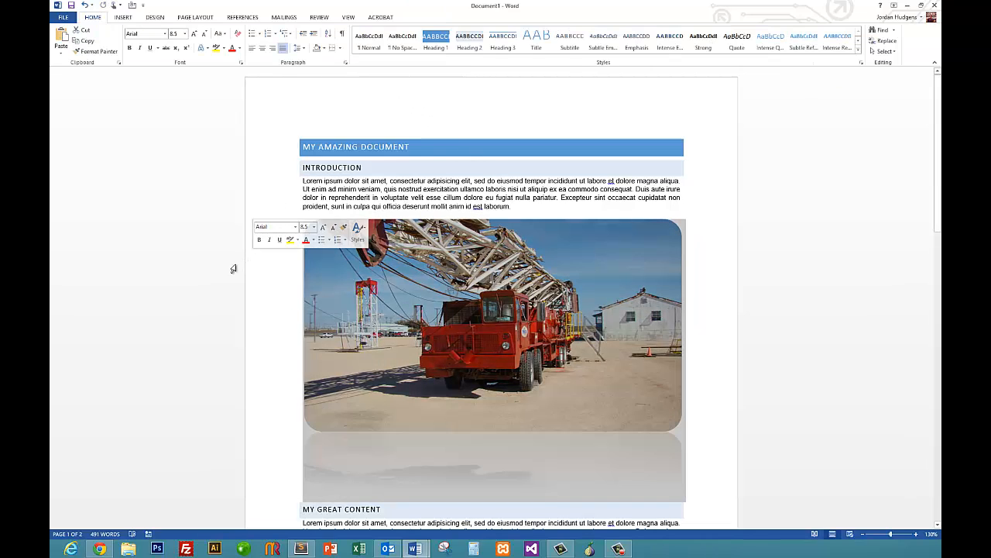
click(375, 198)
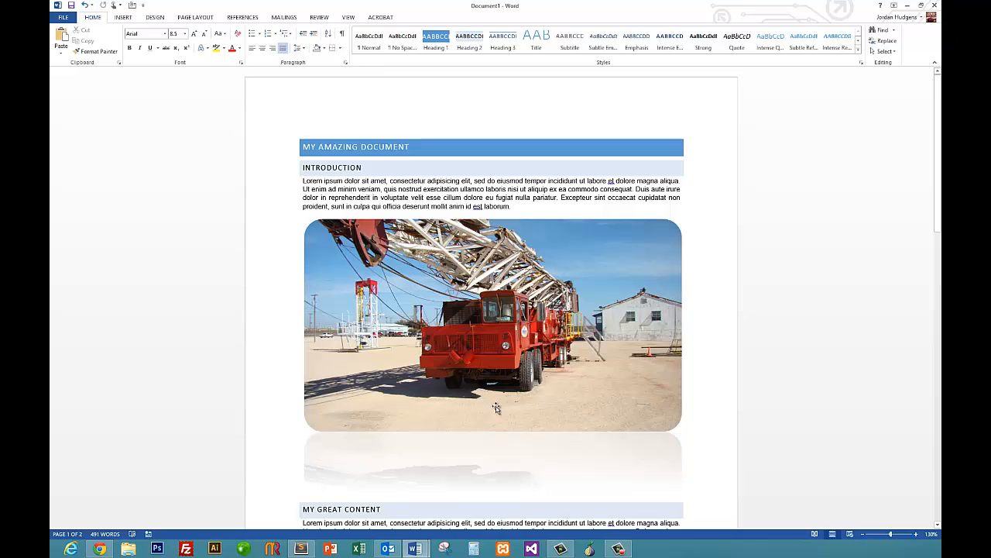
key(ctrl+z)
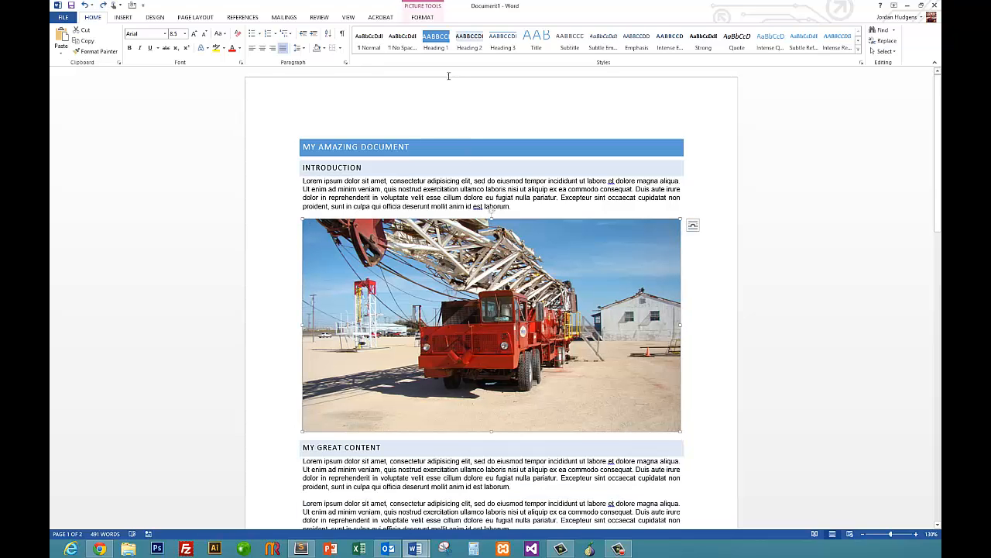
Preview the other available picture styles on the truck photo without keeping any of them
click(431, 19)
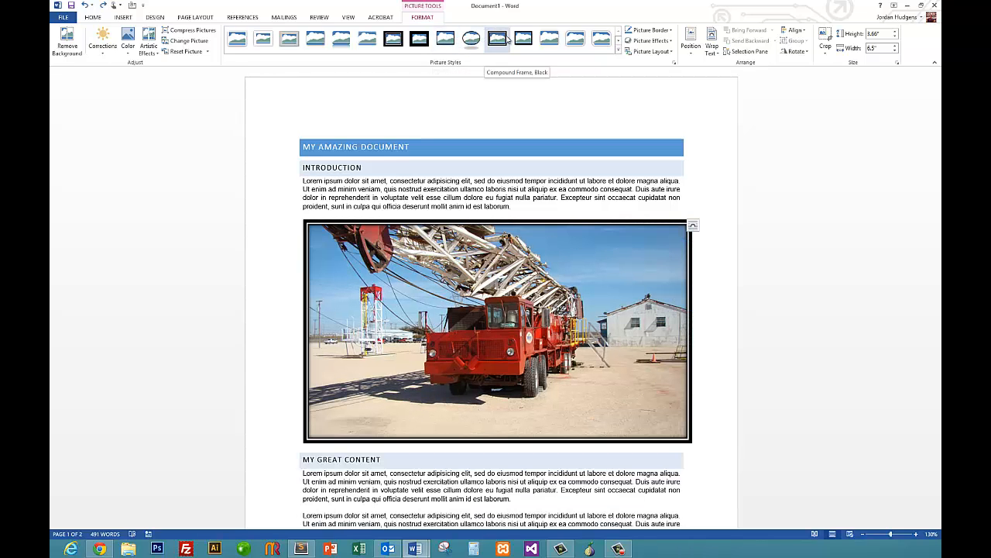
click(547, 40)
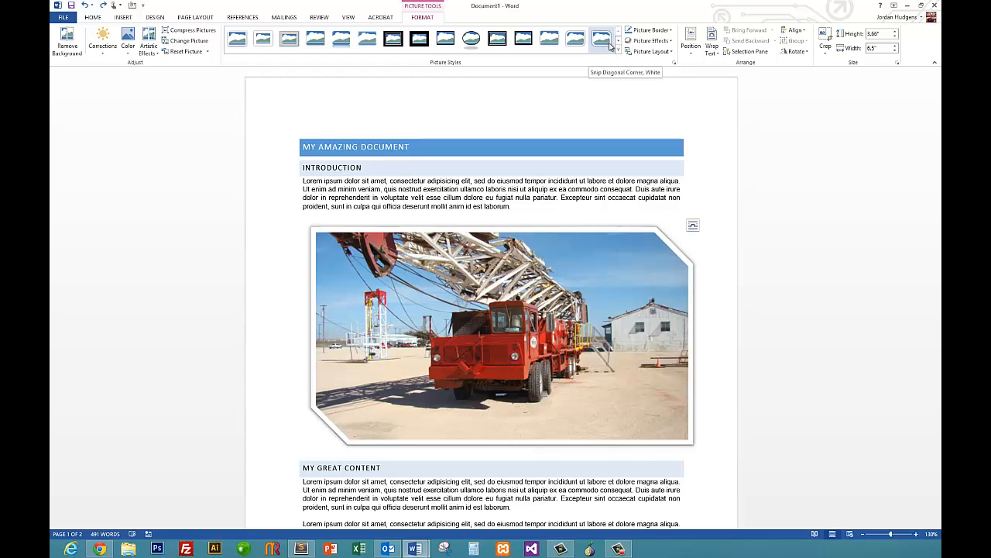
click(618, 50)
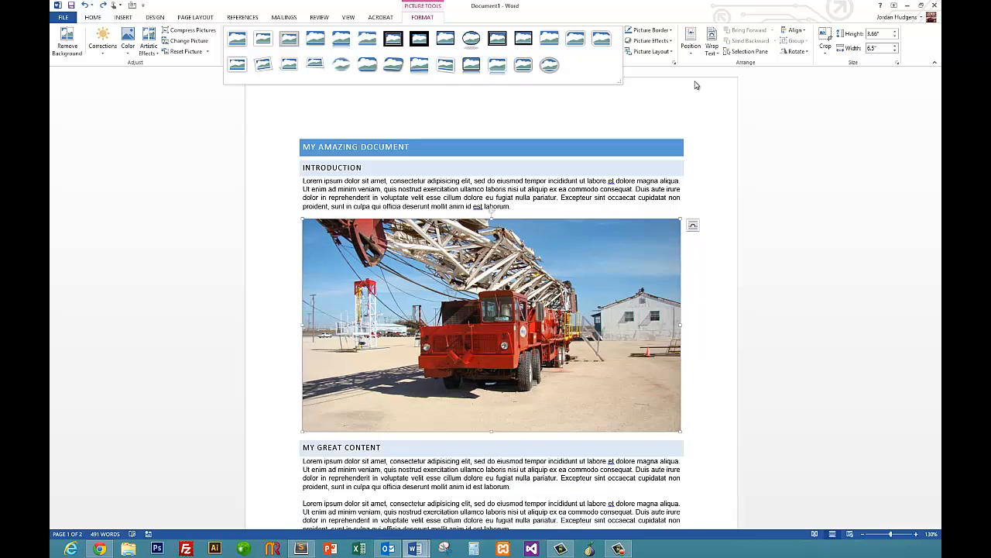
key(Escape)
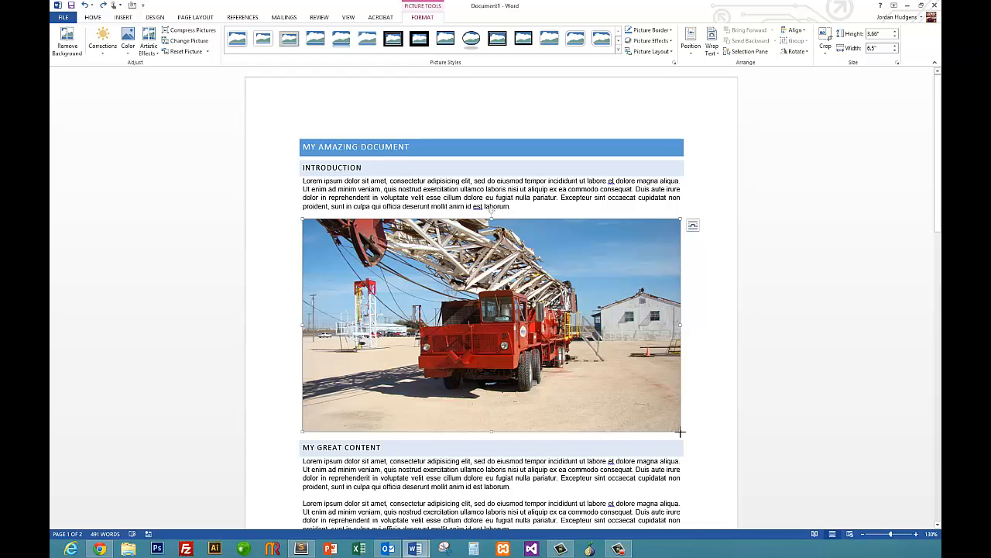
Shrink the truck photo to about 1.75" high by 3.12" wide and set its text wrapping to Tight
drag(681, 433, 485, 320)
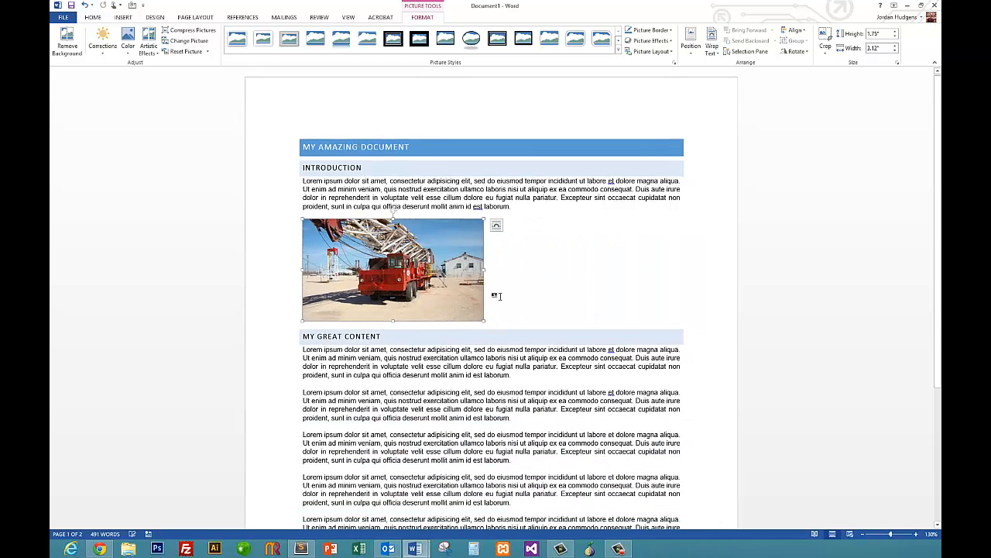
click(497, 227)
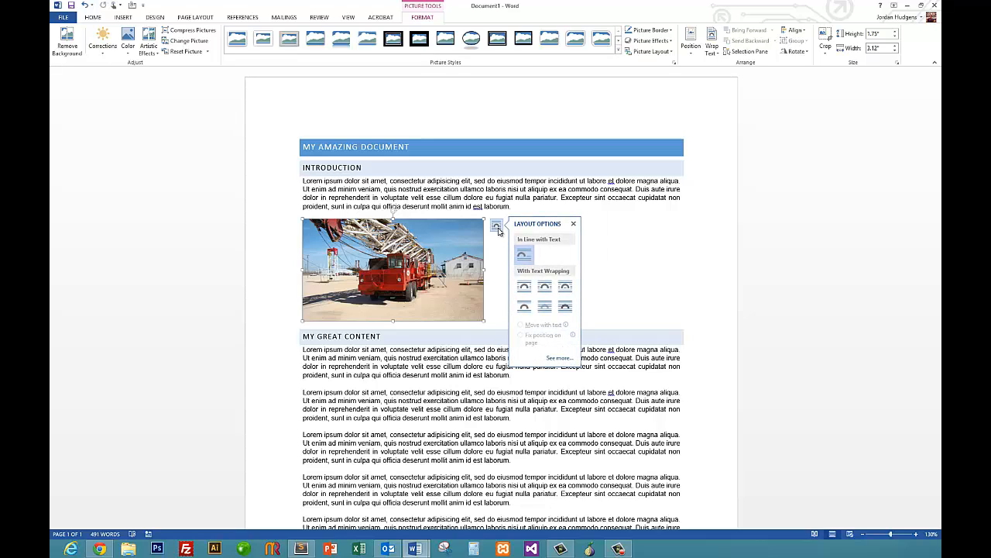
click(545, 288)
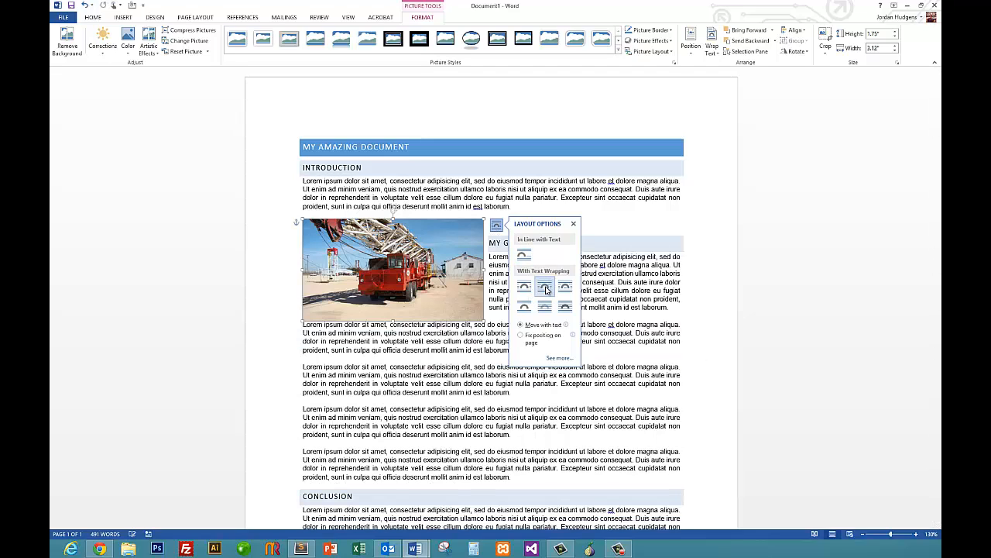
click(468, 375)
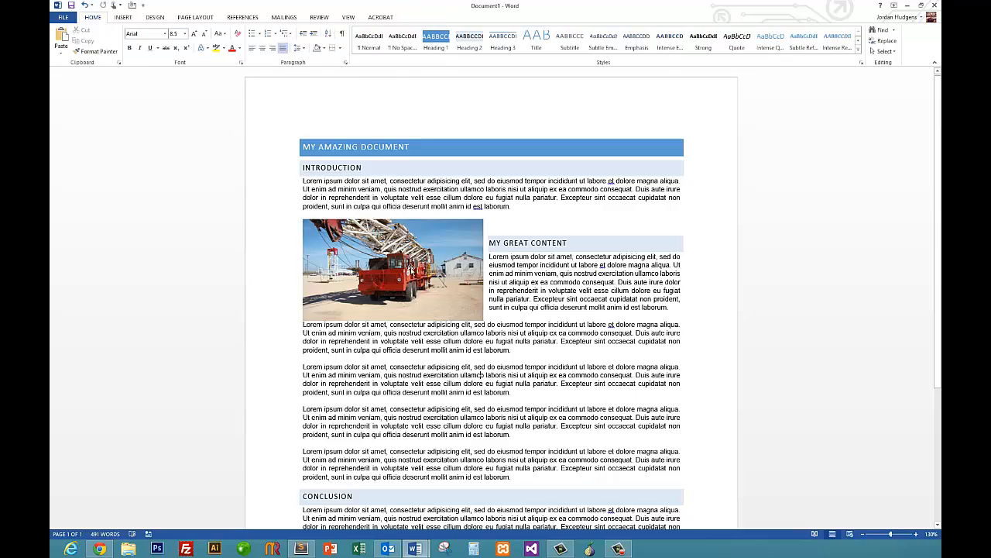
Delete the truck photo and the blank line above the My Great Content heading
click(383, 271)
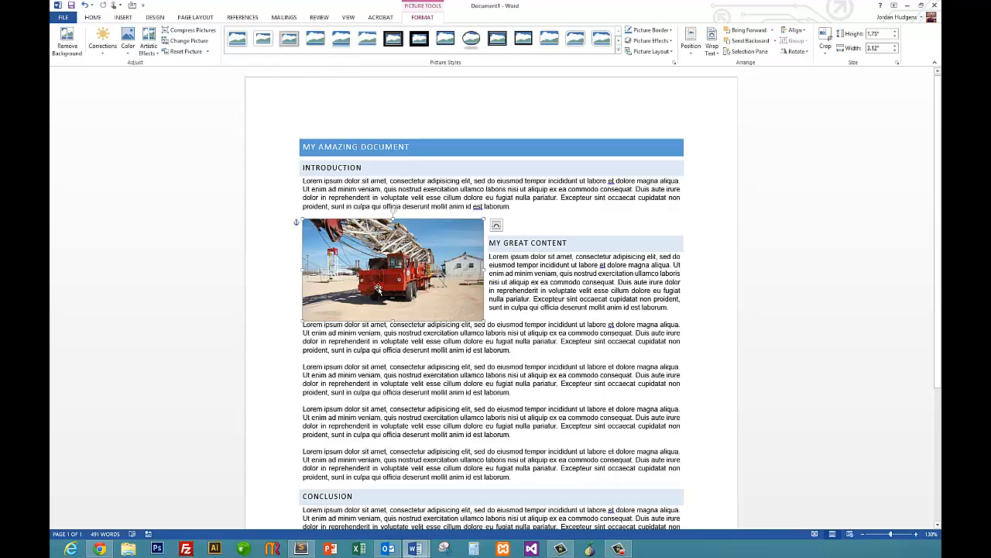
key(Delete)
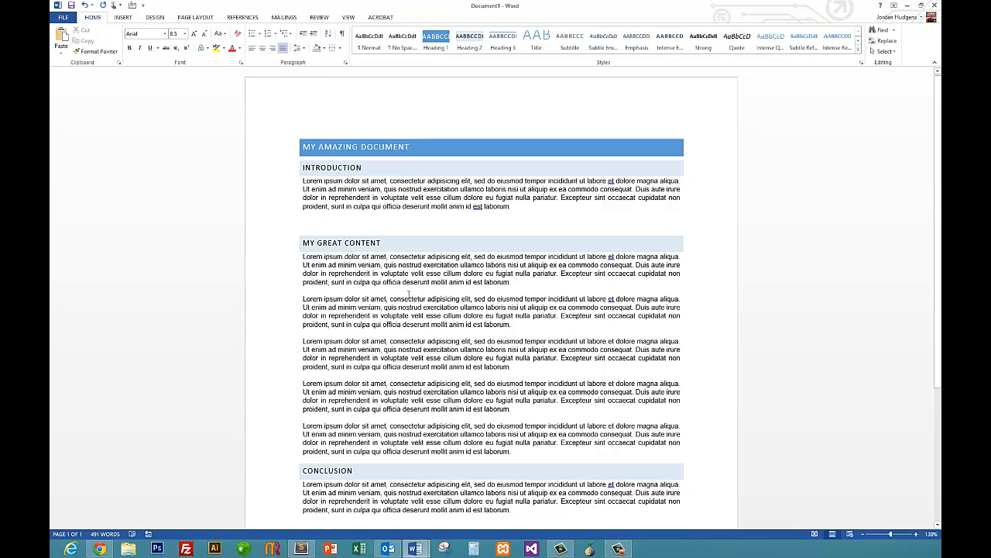
key(Delete)
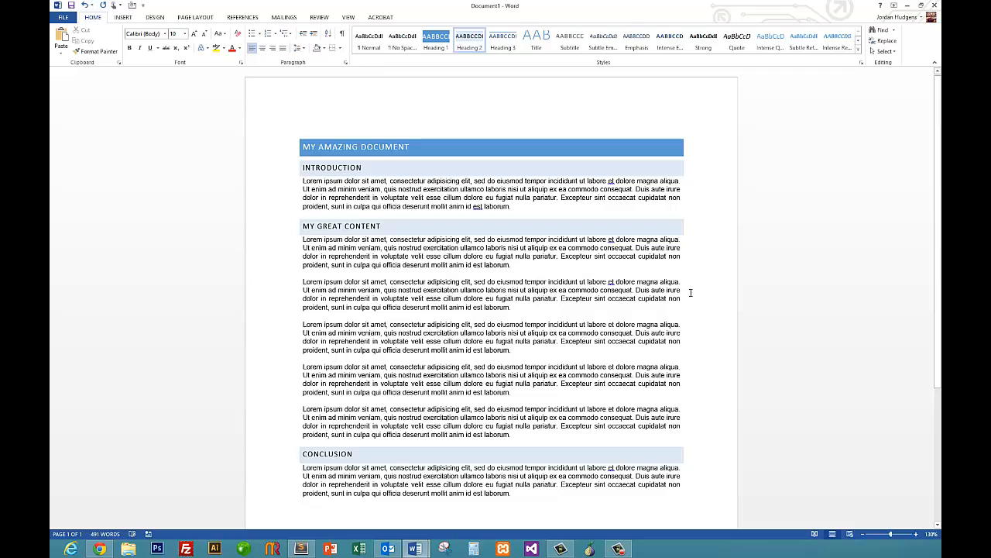
Draw a rectangle about 2" high by 2.8" wide over the right side of the My Great Content paragraphs
click(123, 17)
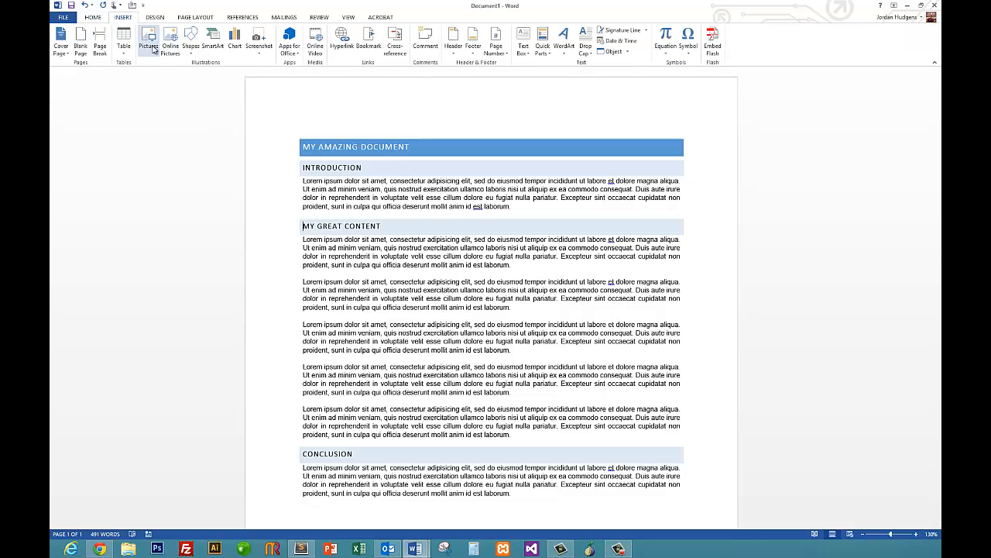
click(192, 47)
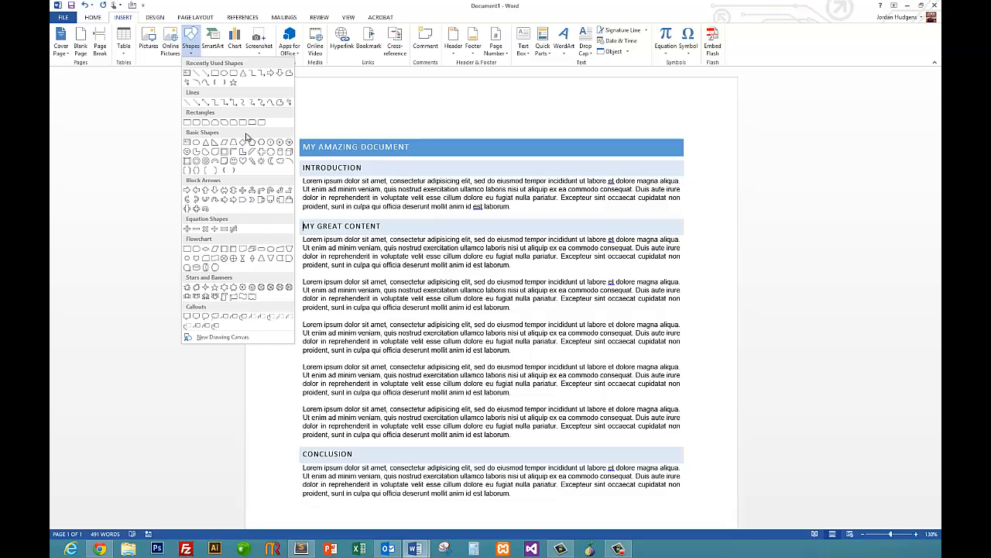
click(215, 74)
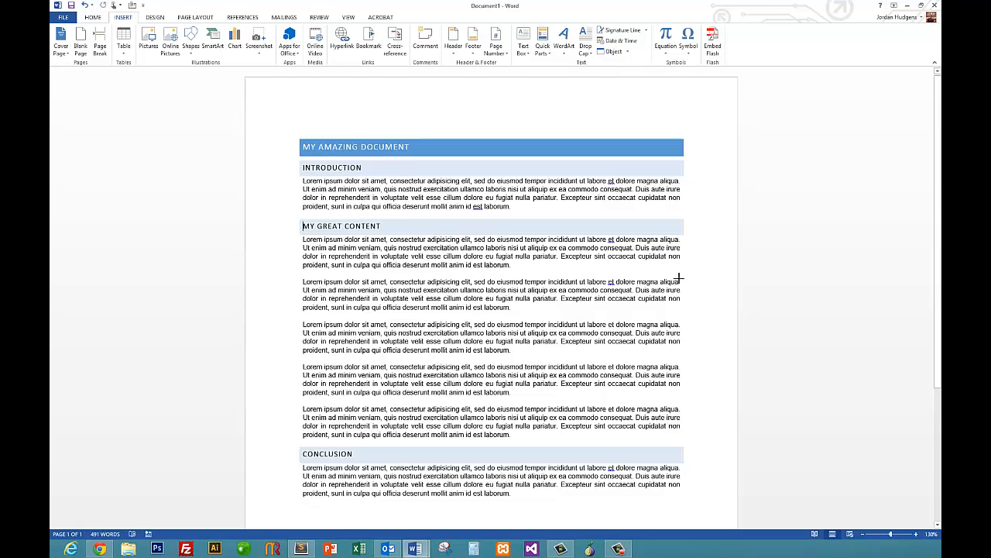
mouse_move(679, 277)
mouse_down()
mouse_move(531, 348)
mouse_move(517, 398)
mouse_up()
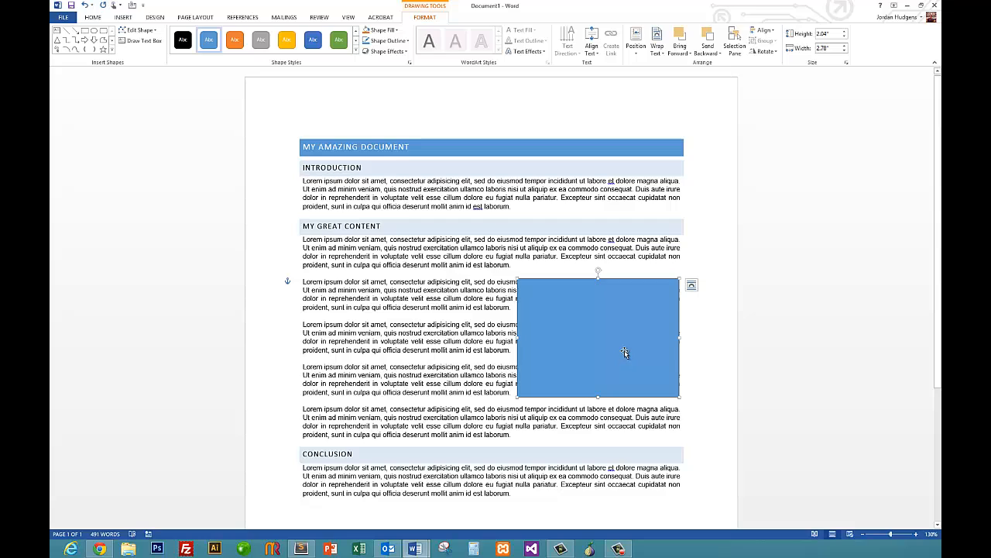
click(467, 303)
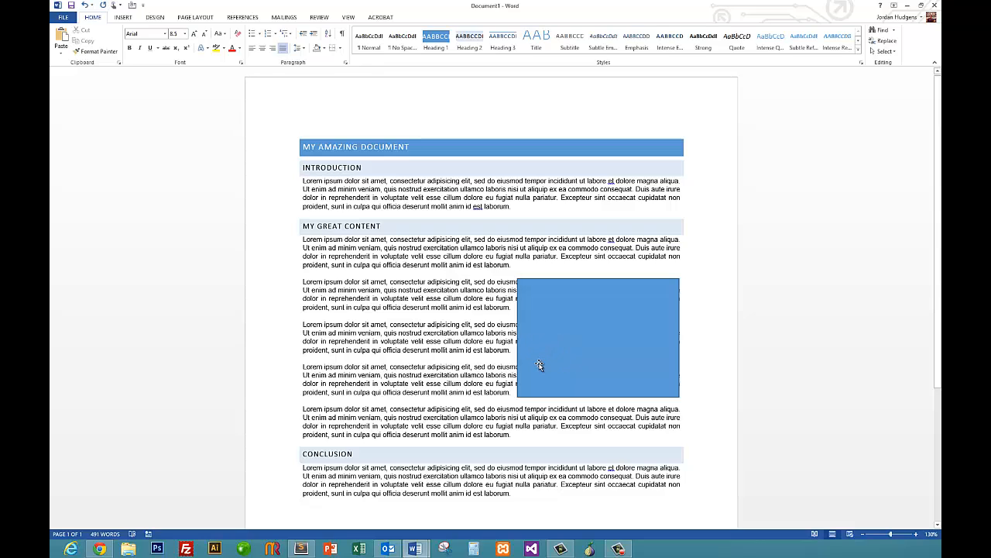
Fill the rectangle with the picture 2007-01-04 22.55.57 from the Camera Uploads folder
click(638, 356)
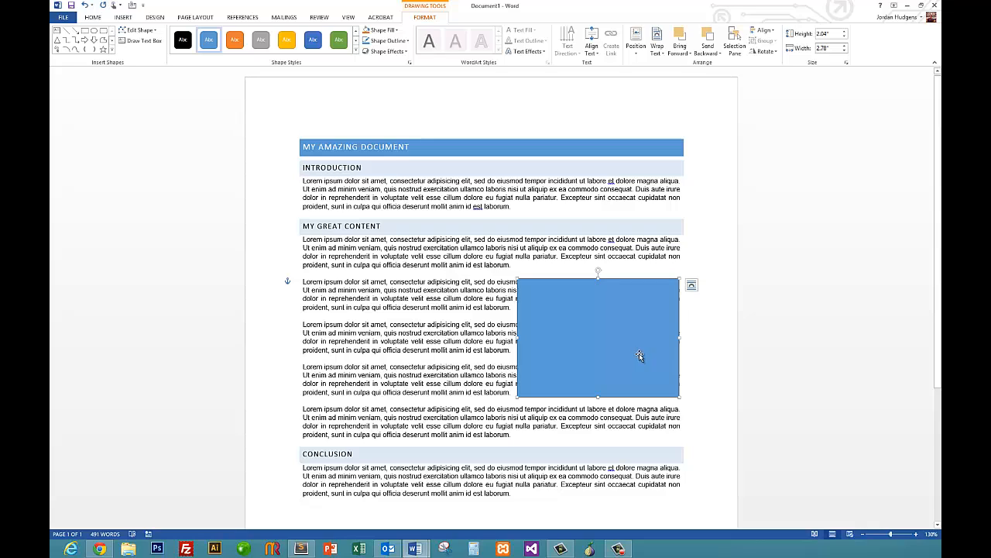
right_click(642, 316)
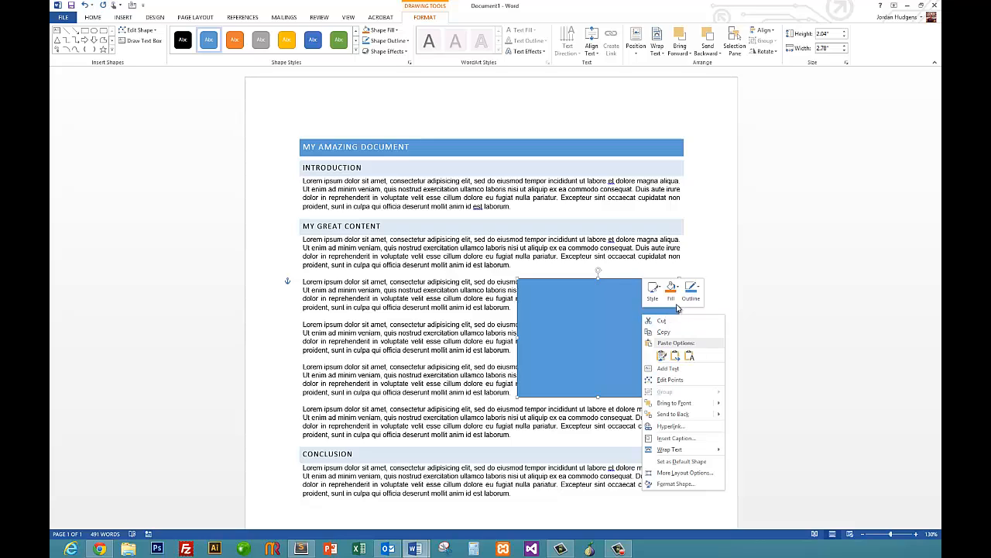
click(672, 293)
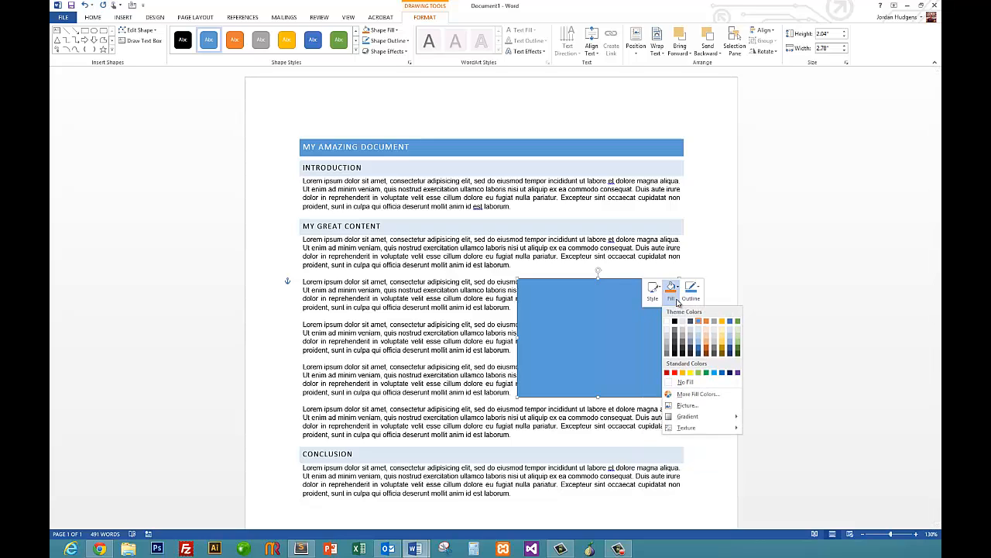
click(687, 406)
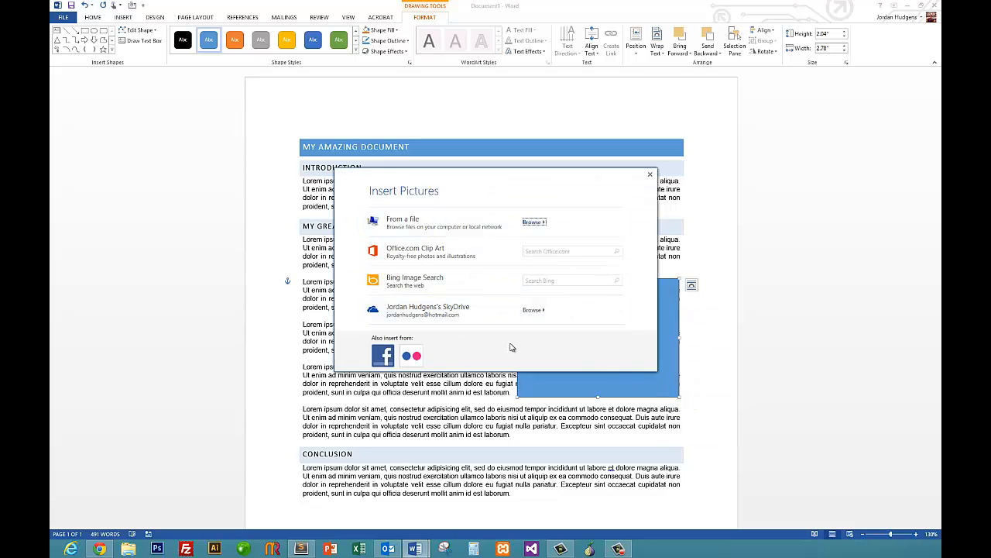
click(533, 222)
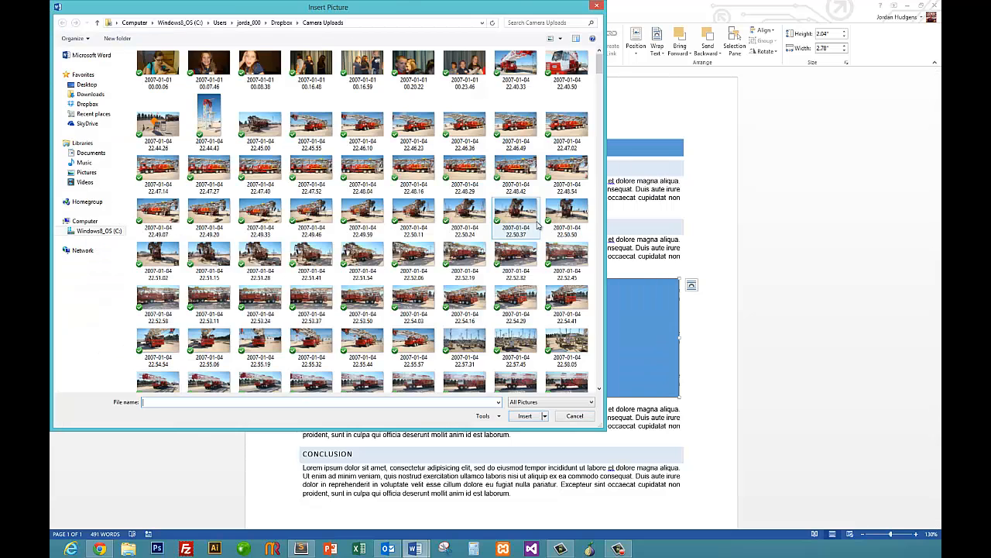
double_click(412, 341)
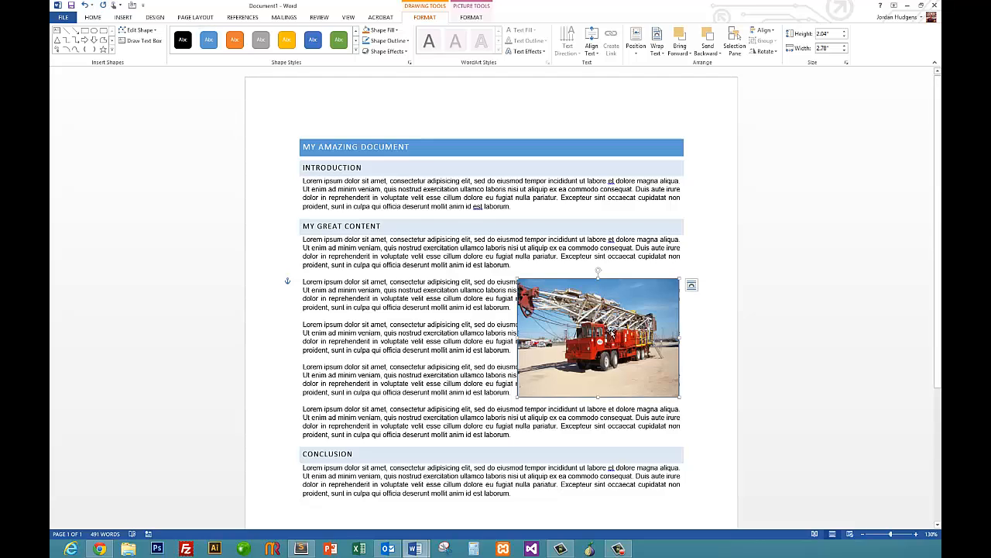
click(475, 356)
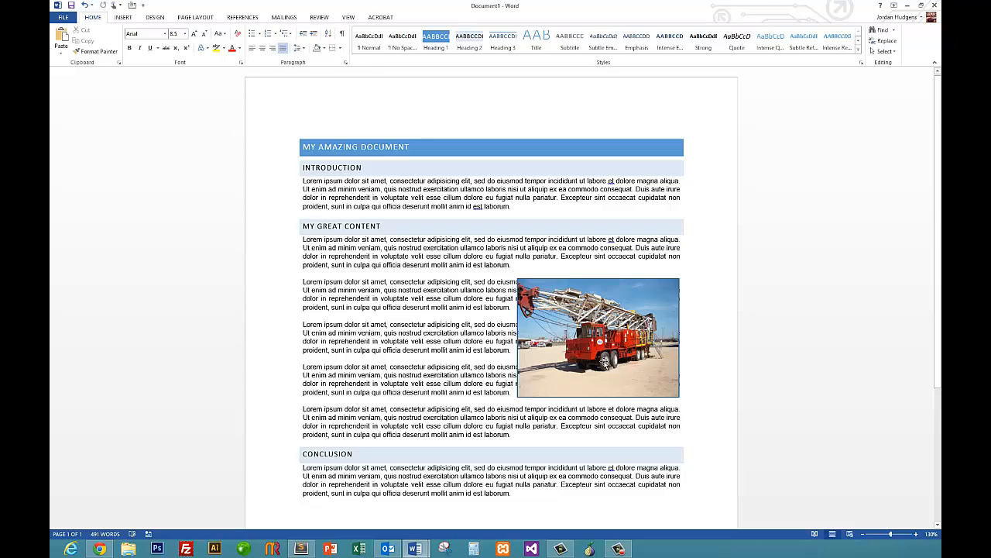
Set the text wrapping of the picture-filled rectangle to Square
click(604, 363)
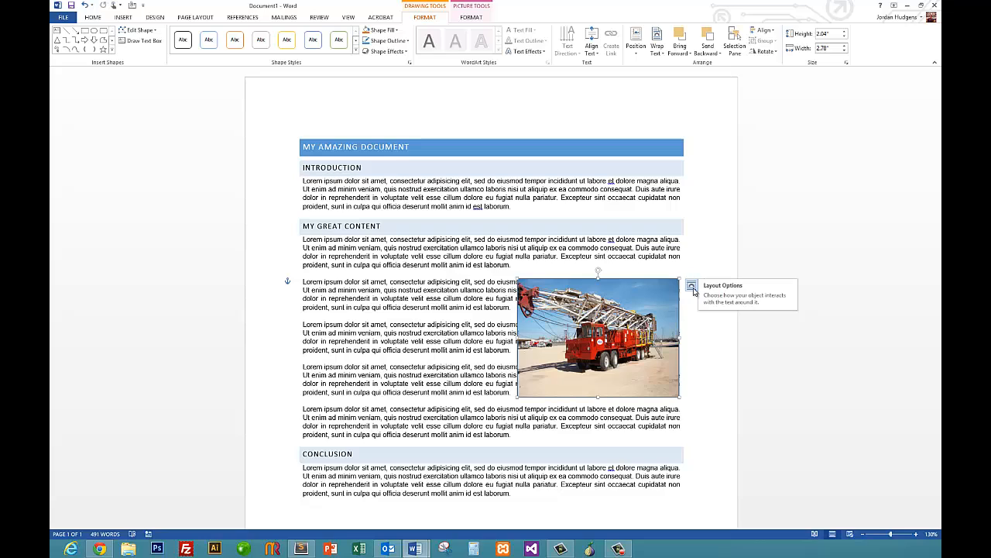
click(693, 288)
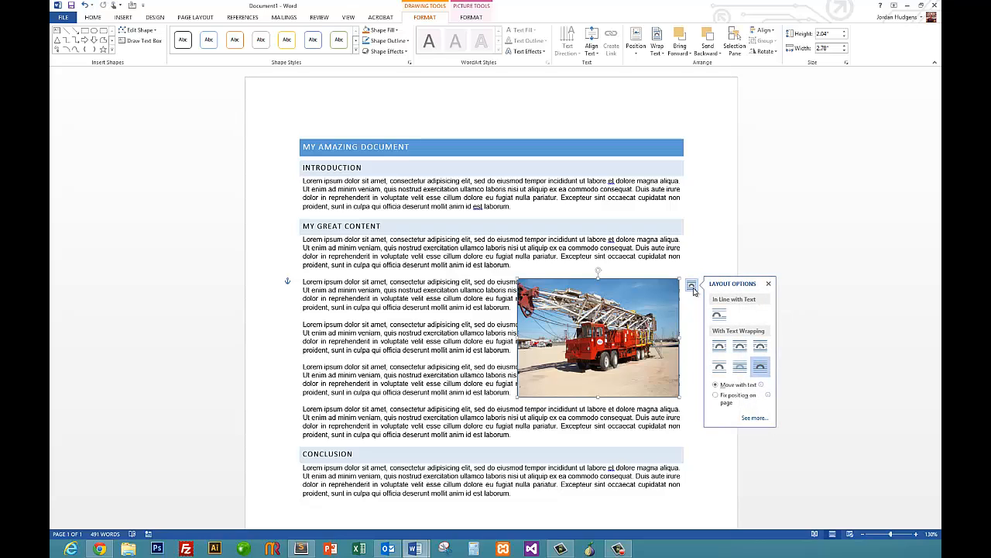
click(724, 349)
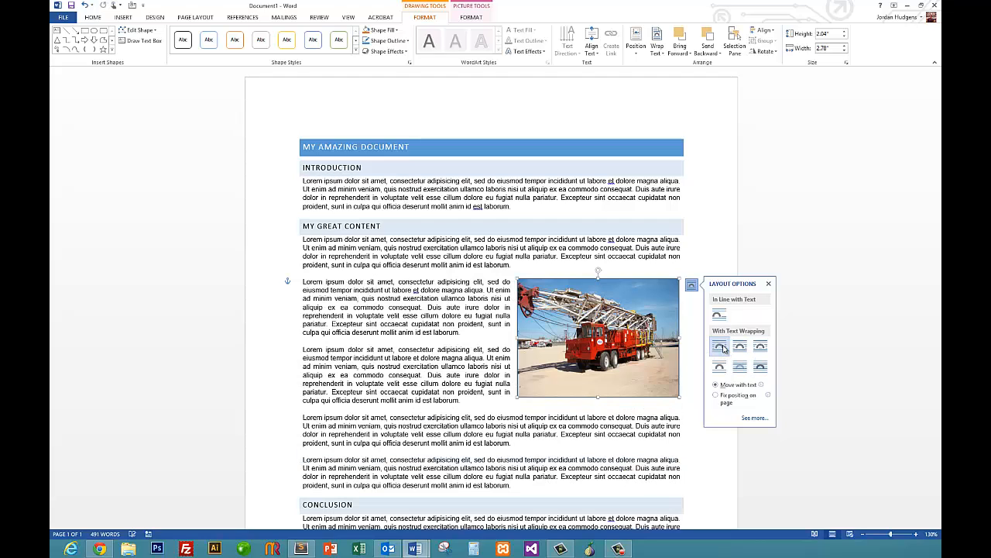
click(756, 238)
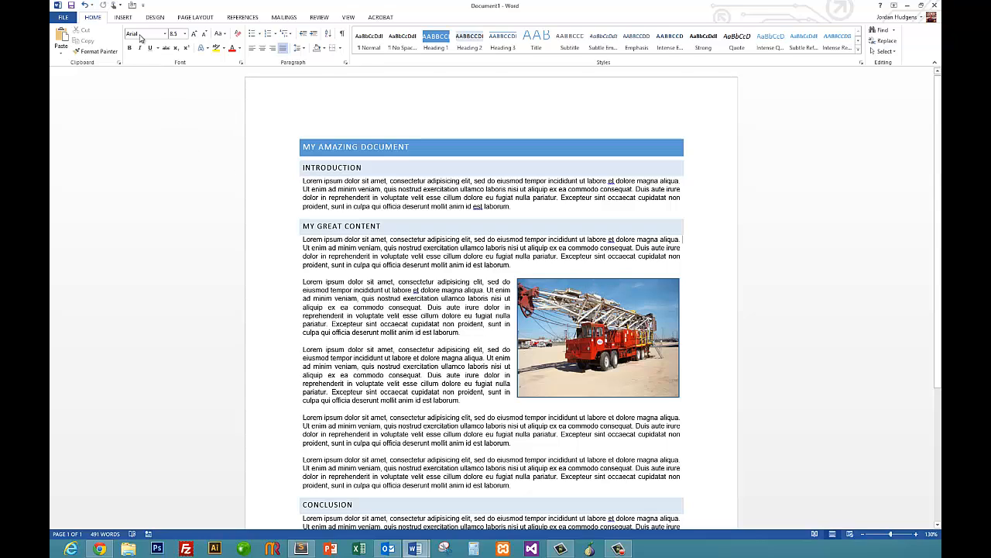
Show the options for inserting another object into the document
click(123, 17)
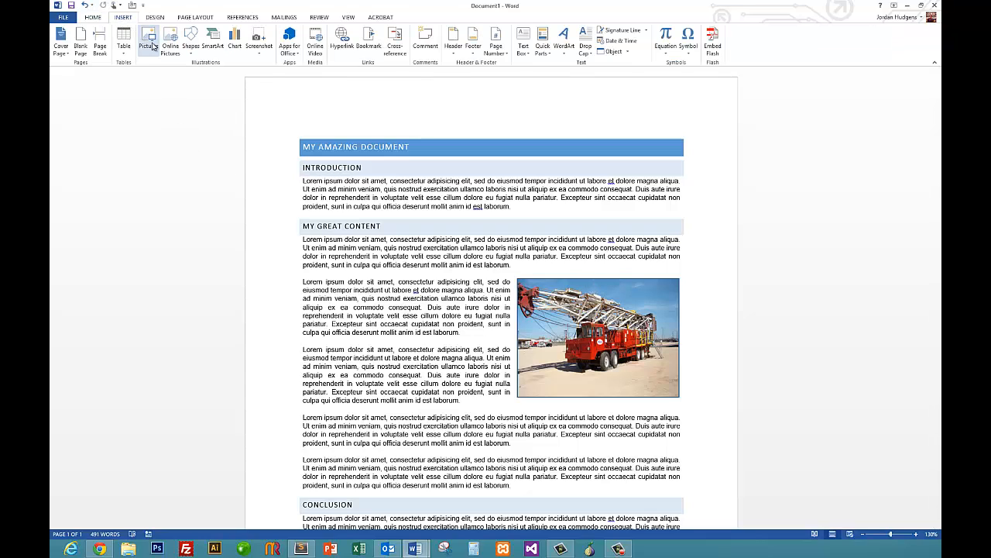